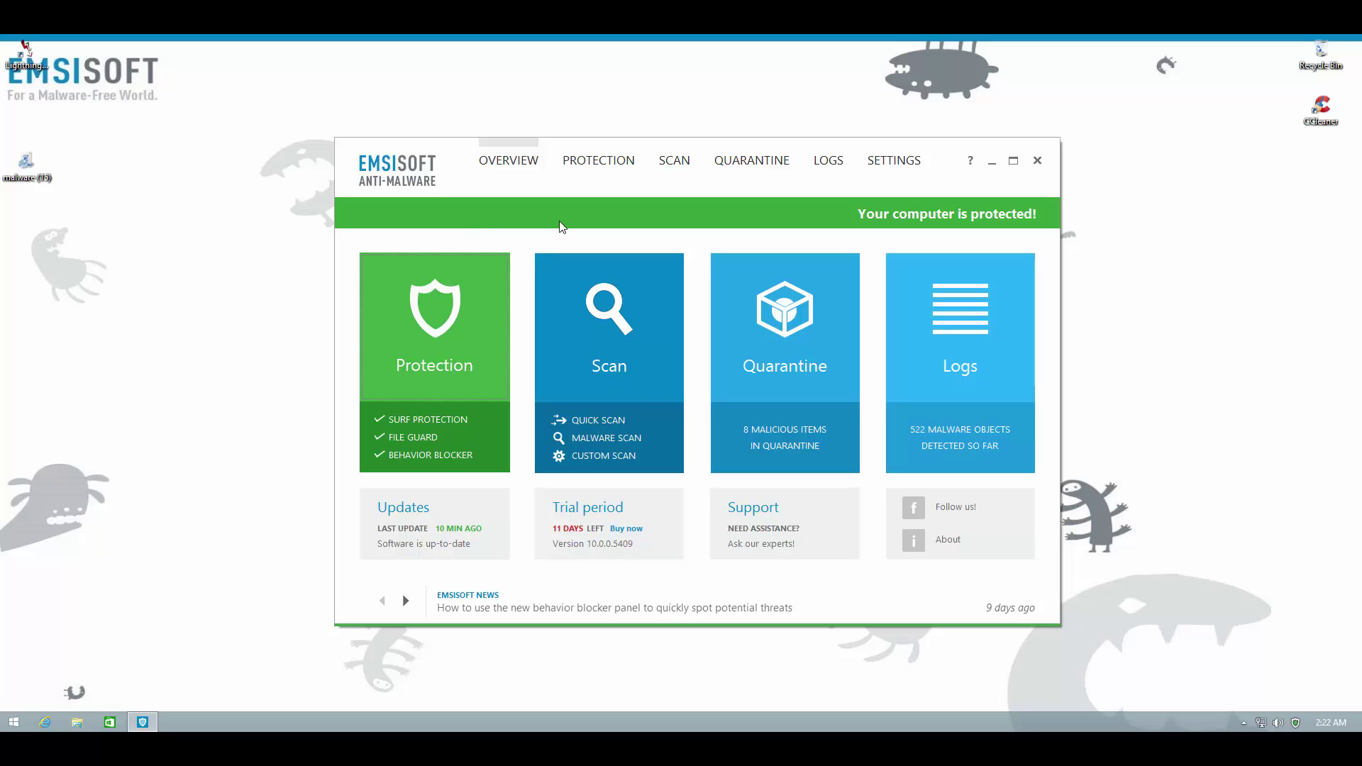
Step: Show the Behavior Blocker list of running processes from the Protection settings
click(598, 160)
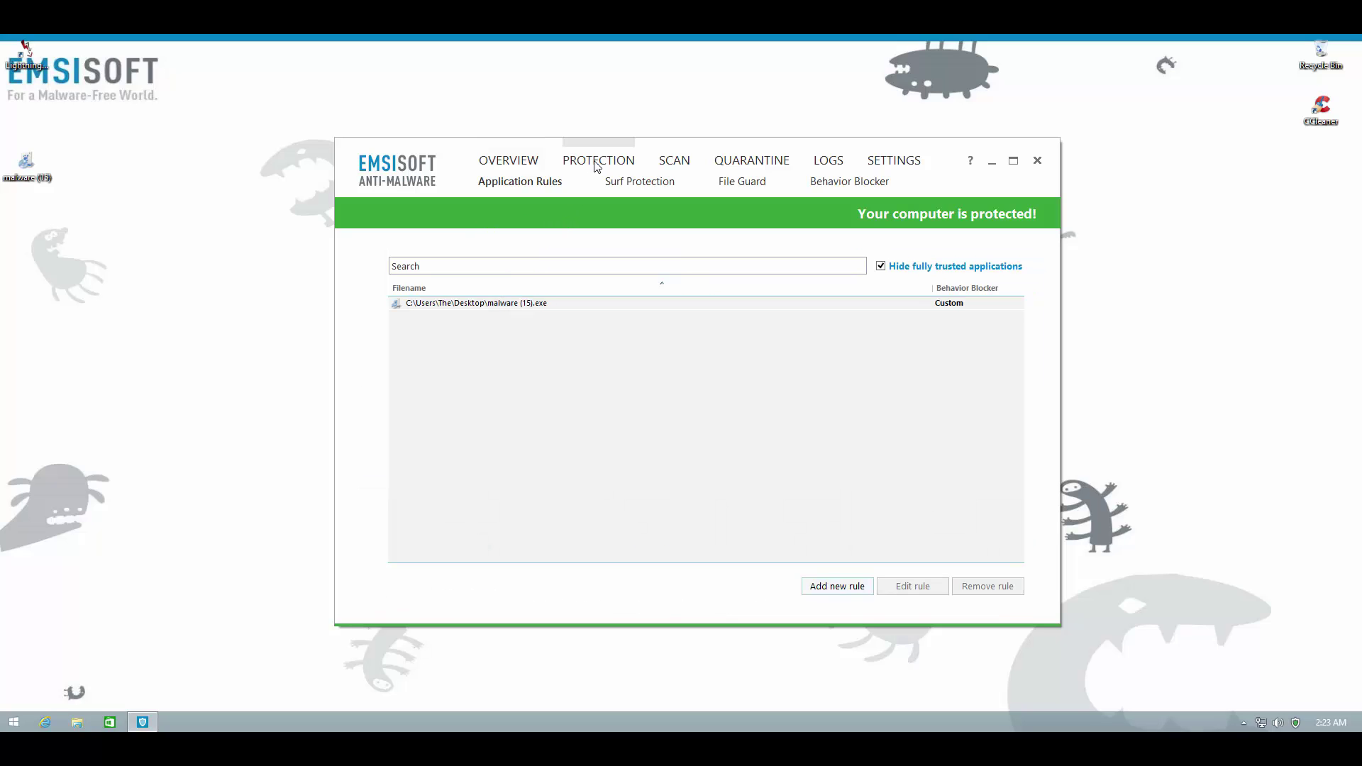
click(850, 181)
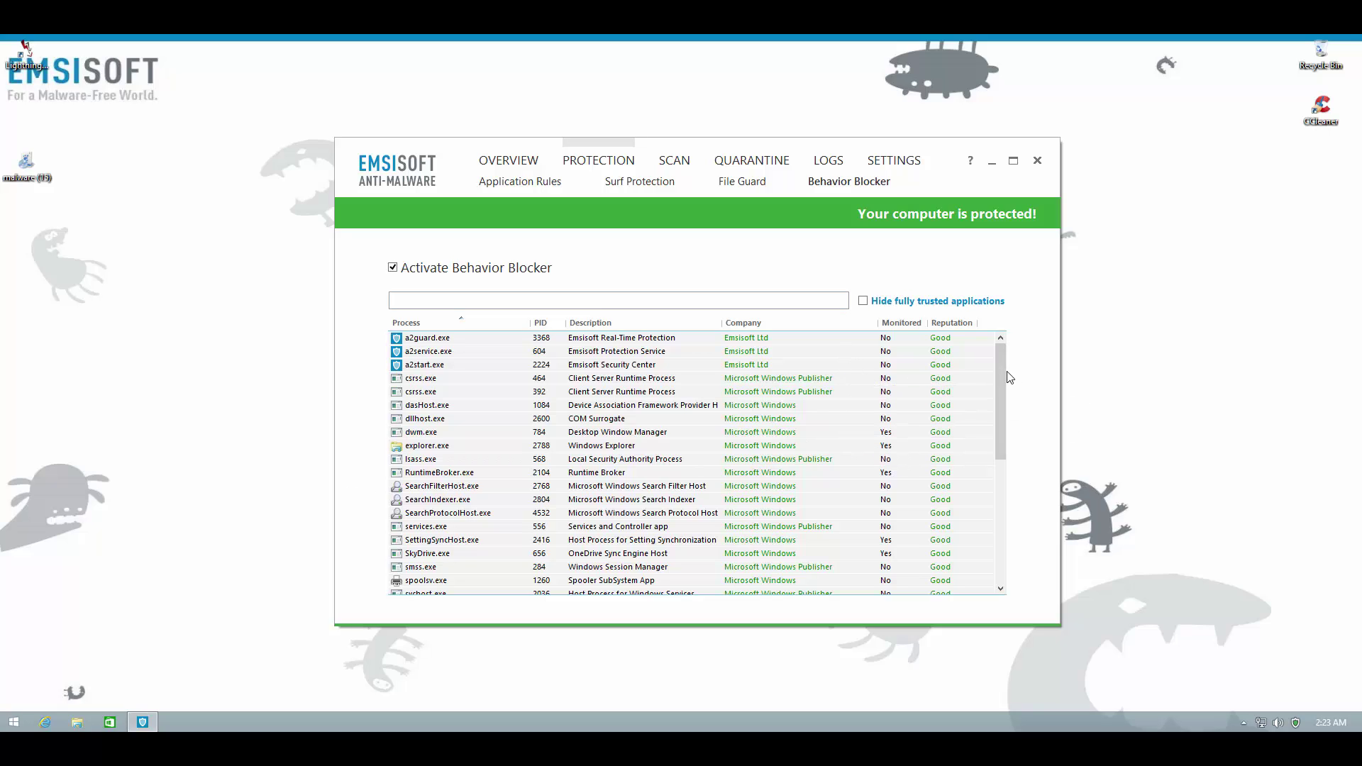
mouse_move(1003, 371)
mouse_down()
mouse_move(994, 483)
mouse_move(996, 343)
mouse_up()
mouse_move(1001, 410)
mouse_down()
mouse_move(1001, 433)
mouse_move(994, 398)
mouse_up()
drag(1001, 383, 1008, 532)
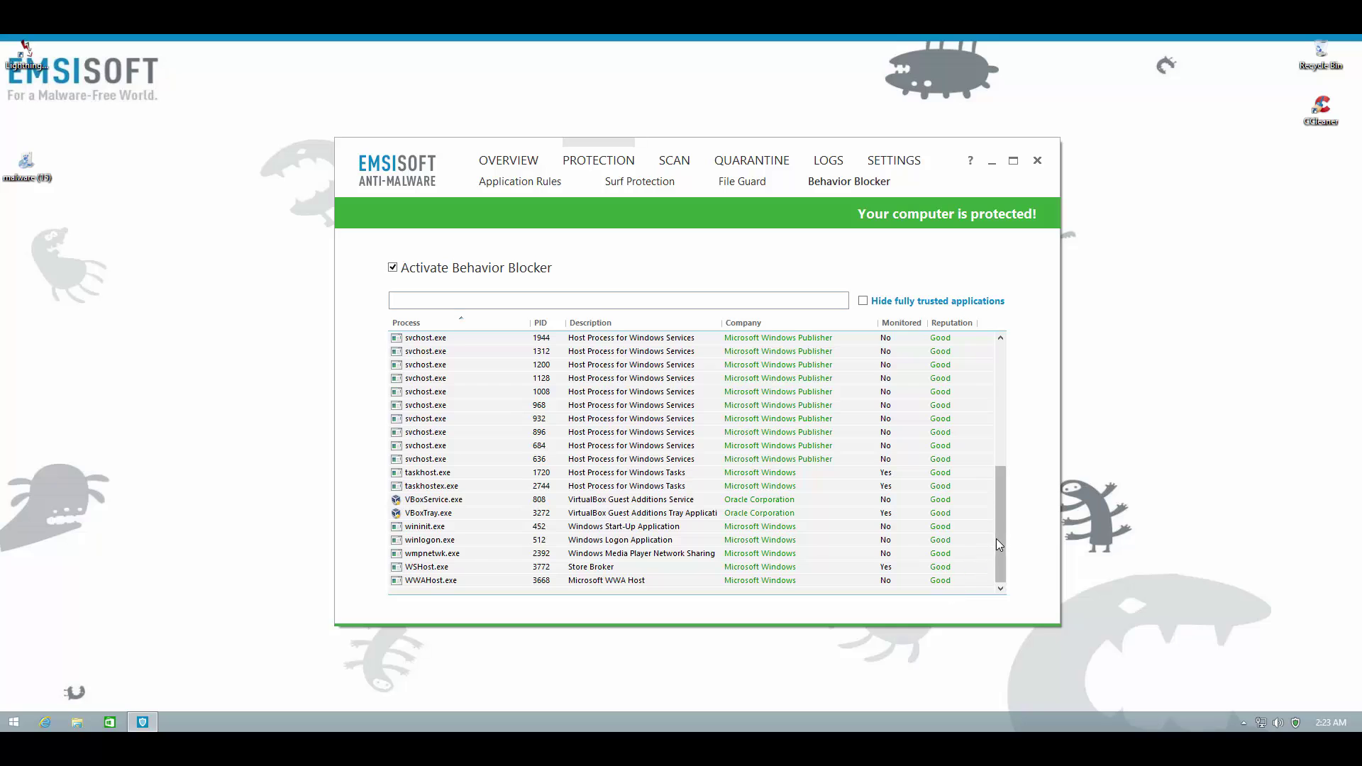
drag(996, 539, 1000, 357)
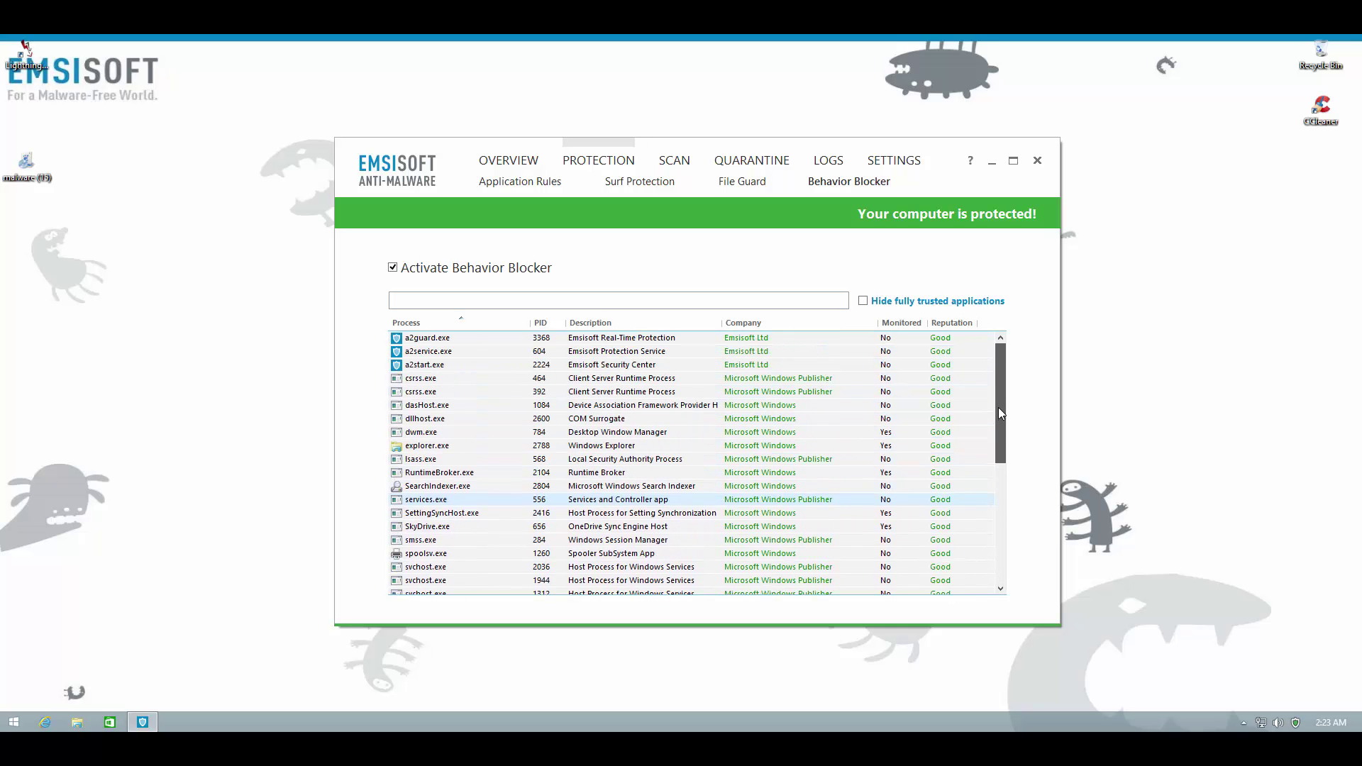
Step: Hide fully trusted applications, then launch the desktop malware sample with UAC approval
click(880, 306)
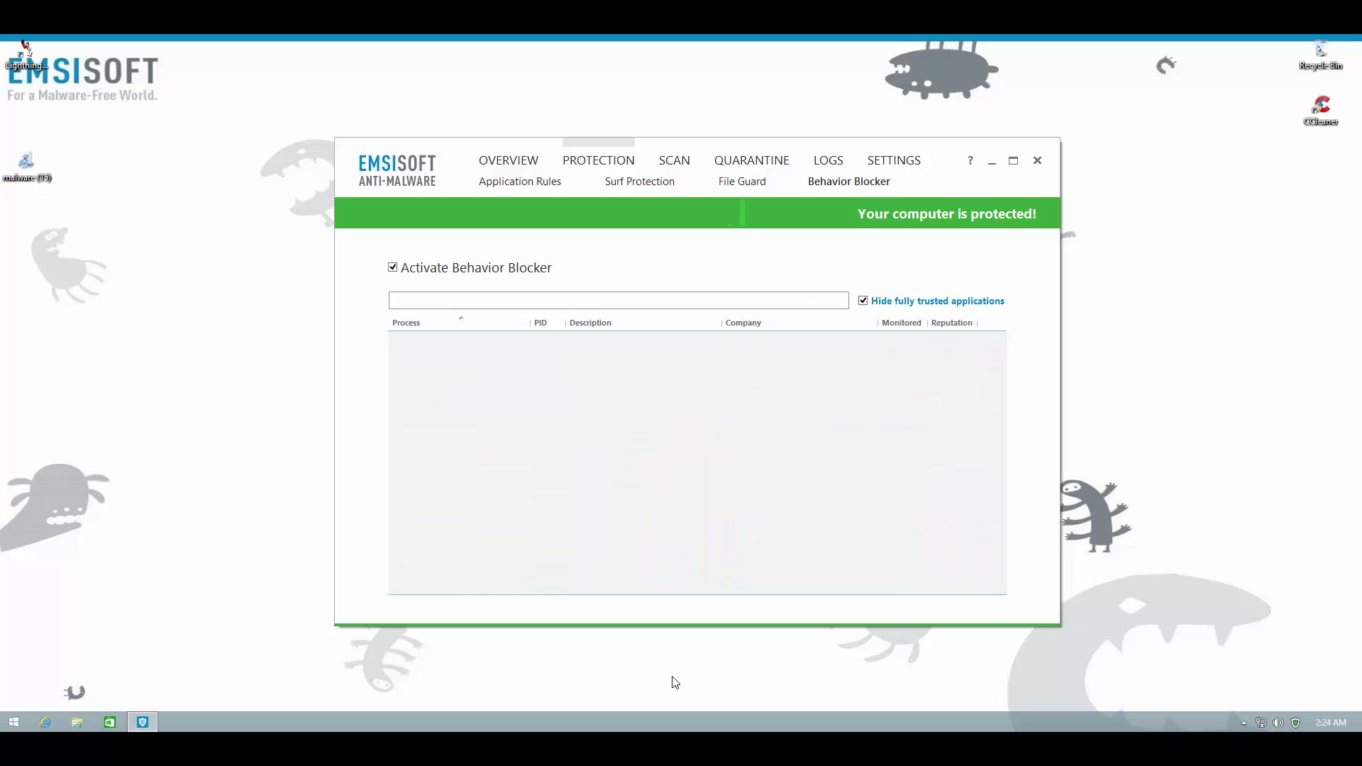
click(37, 165)
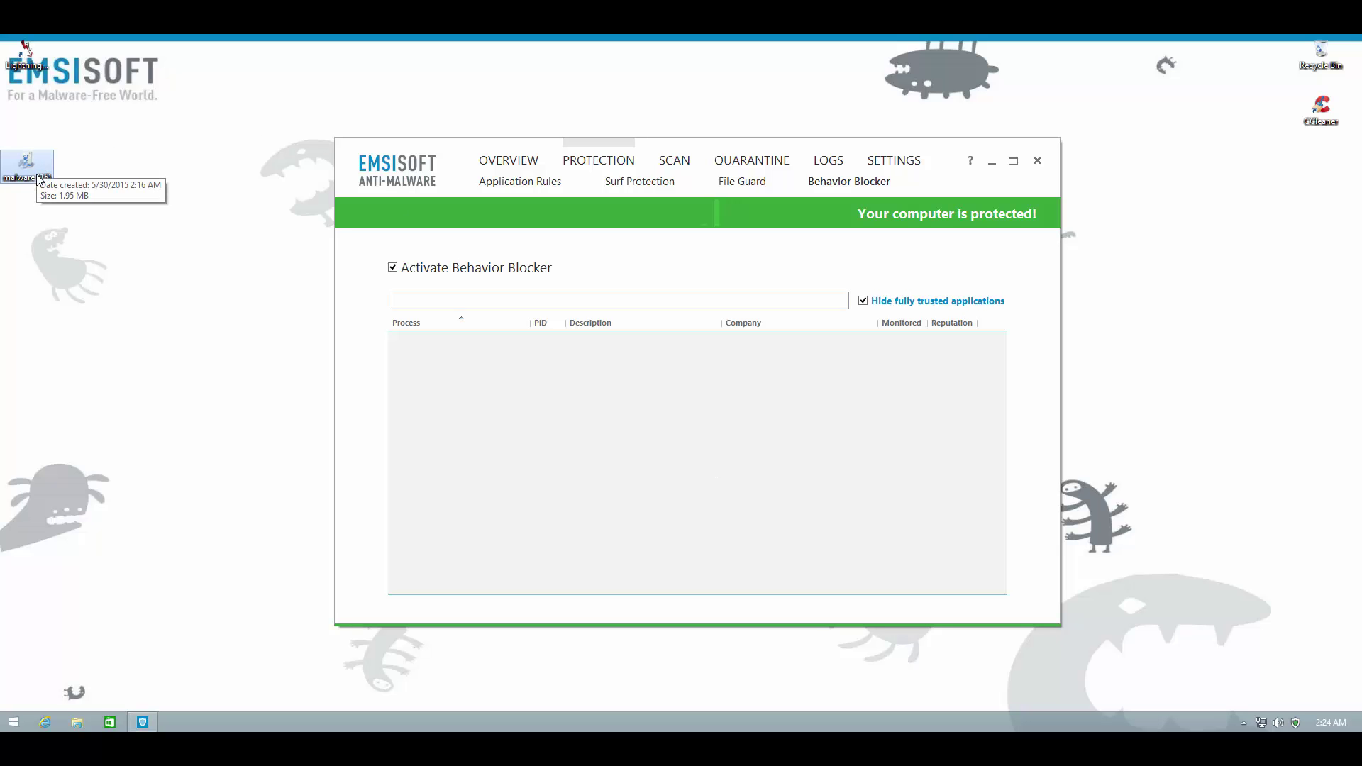
double_click(37, 171)
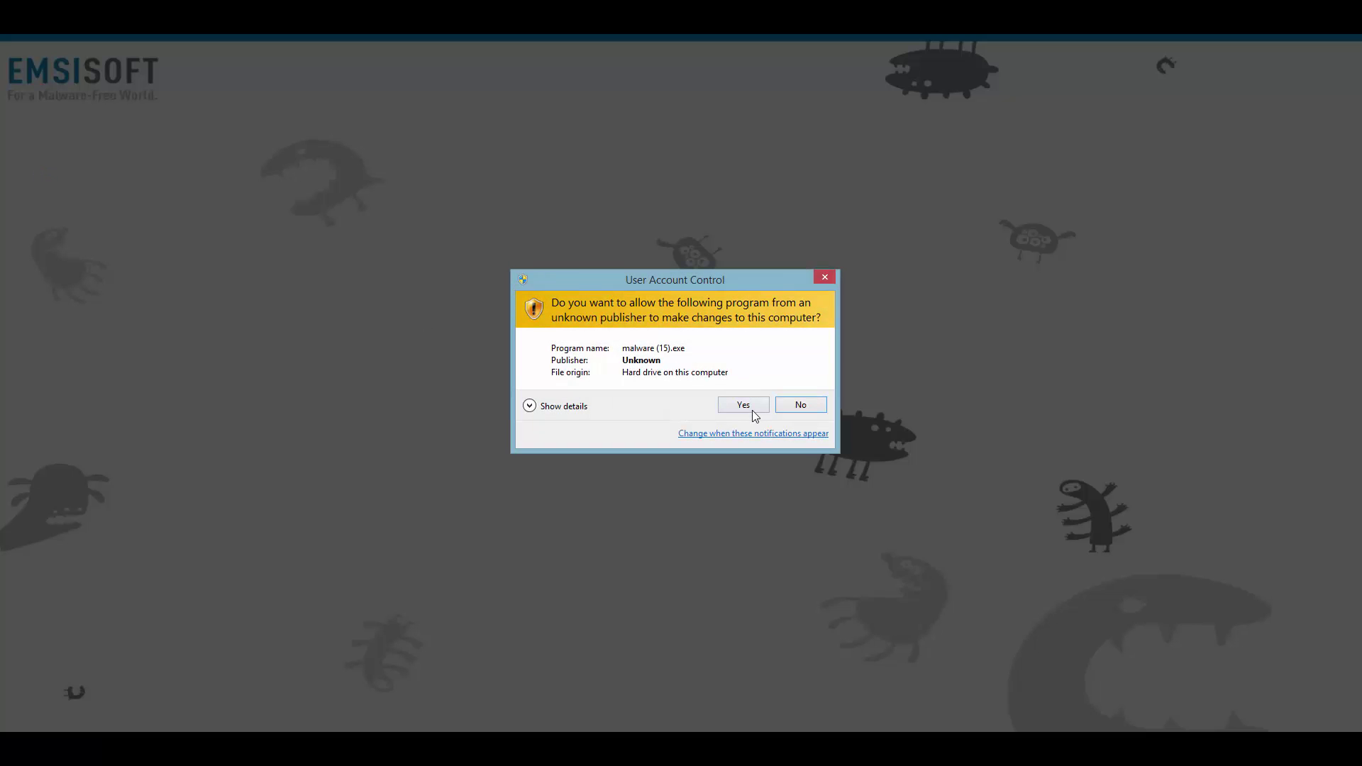
click(744, 405)
Step: Quarantine the running malware (15).exe process from the Behavior Blocker list
click(453, 338)
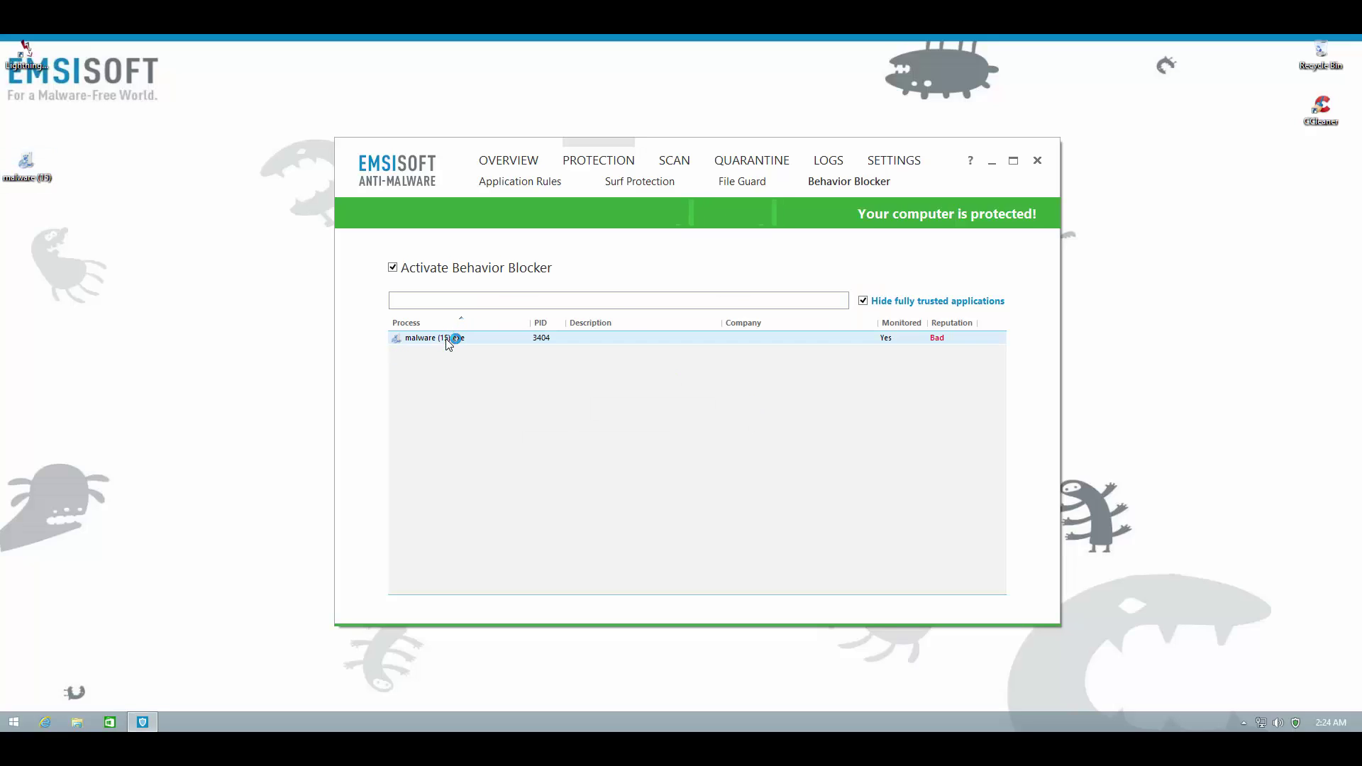
right_click(449, 340)
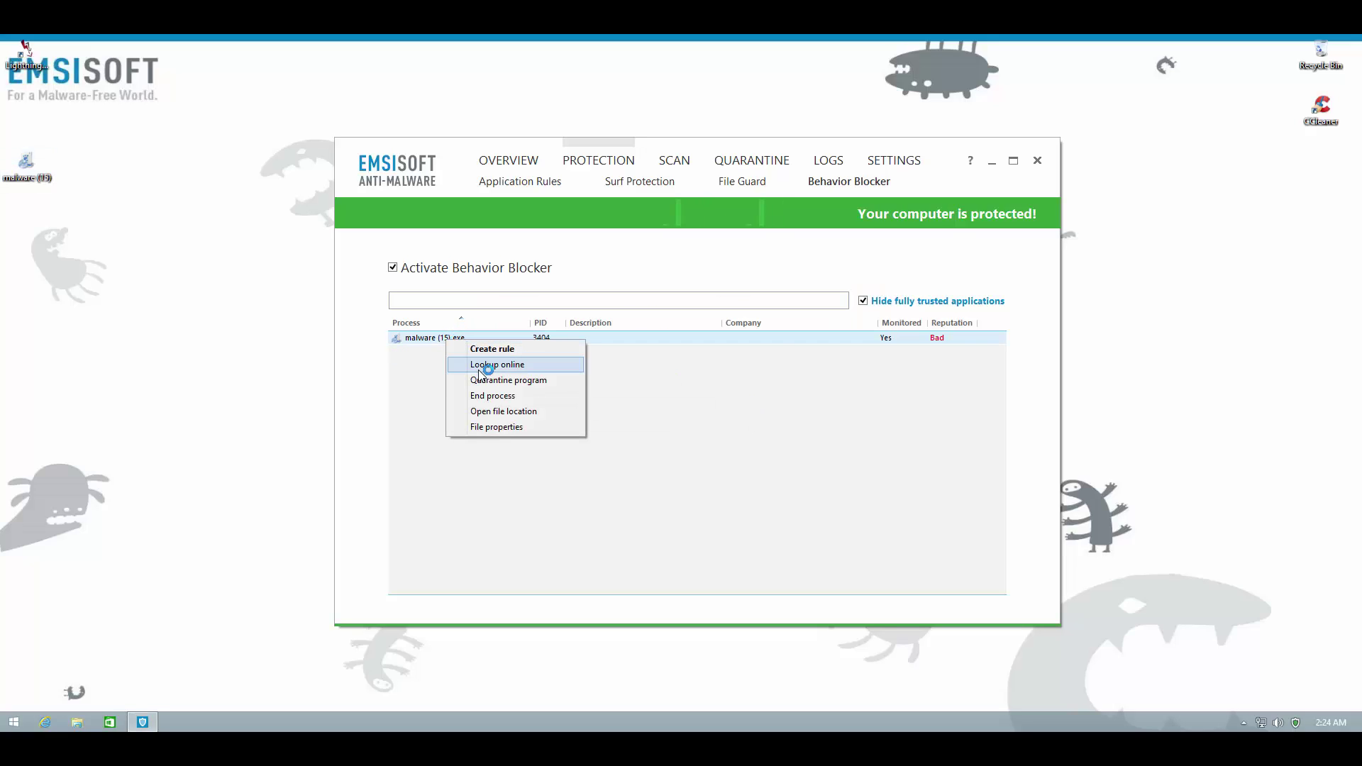
click(507, 380)
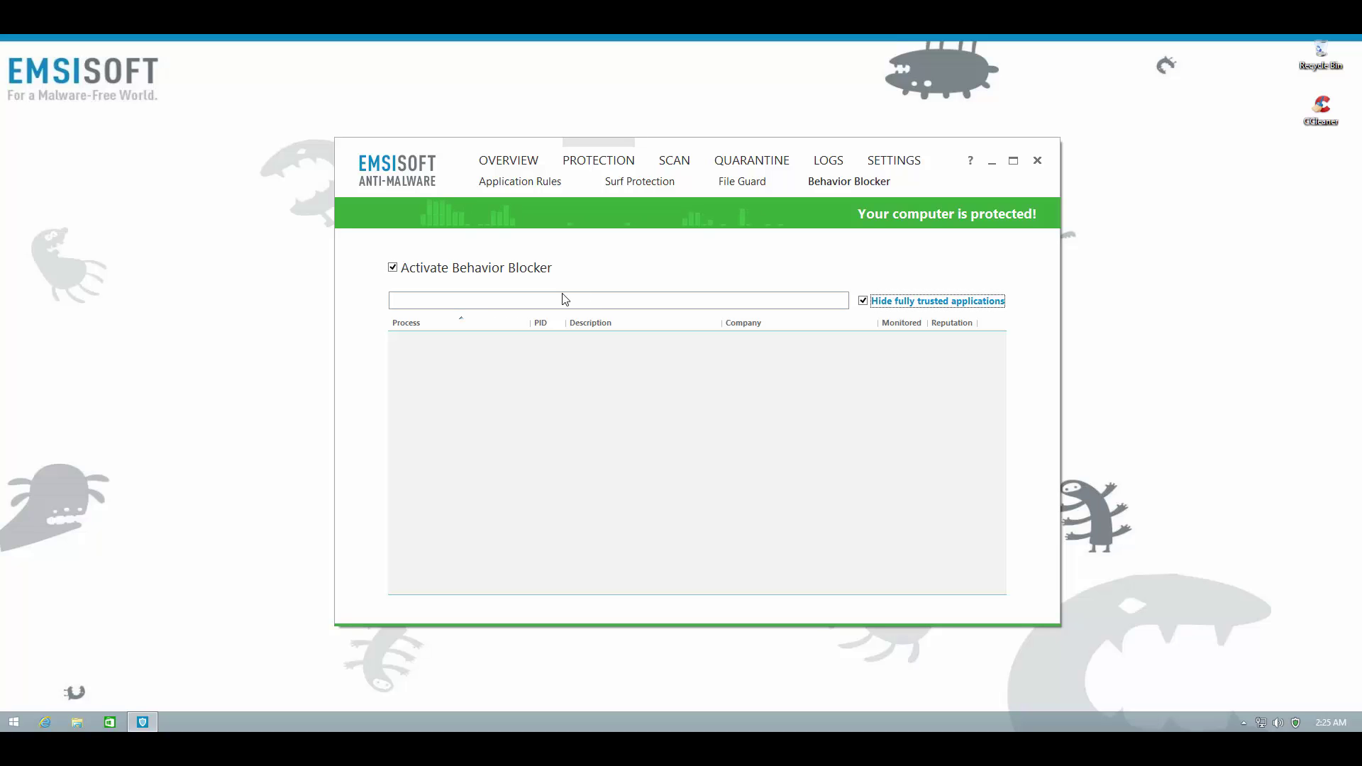
Step: Uncheck Hide fully trusted applications so all running processes are listed again
click(863, 301)
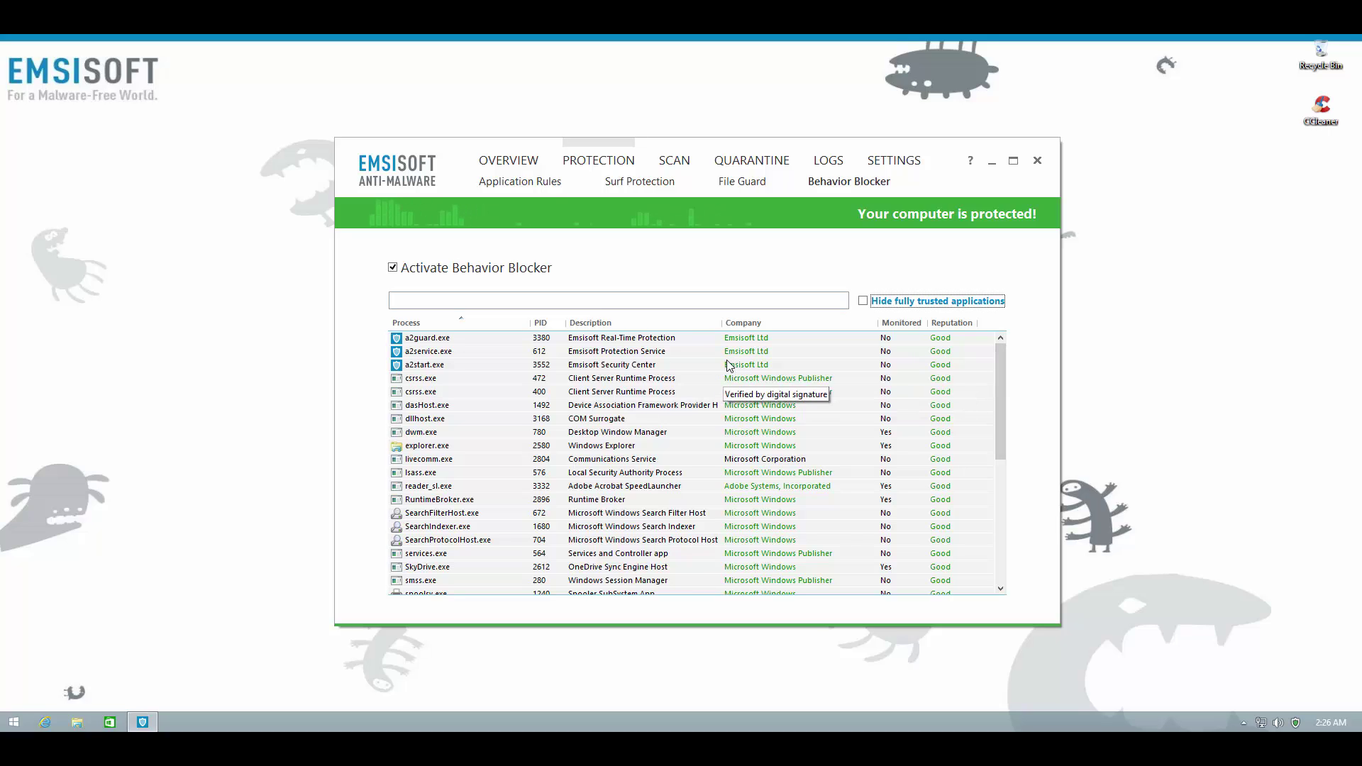
Step: Start a rule for explorer.exe and set it to be monitored rather than blocked
right_click(584, 449)
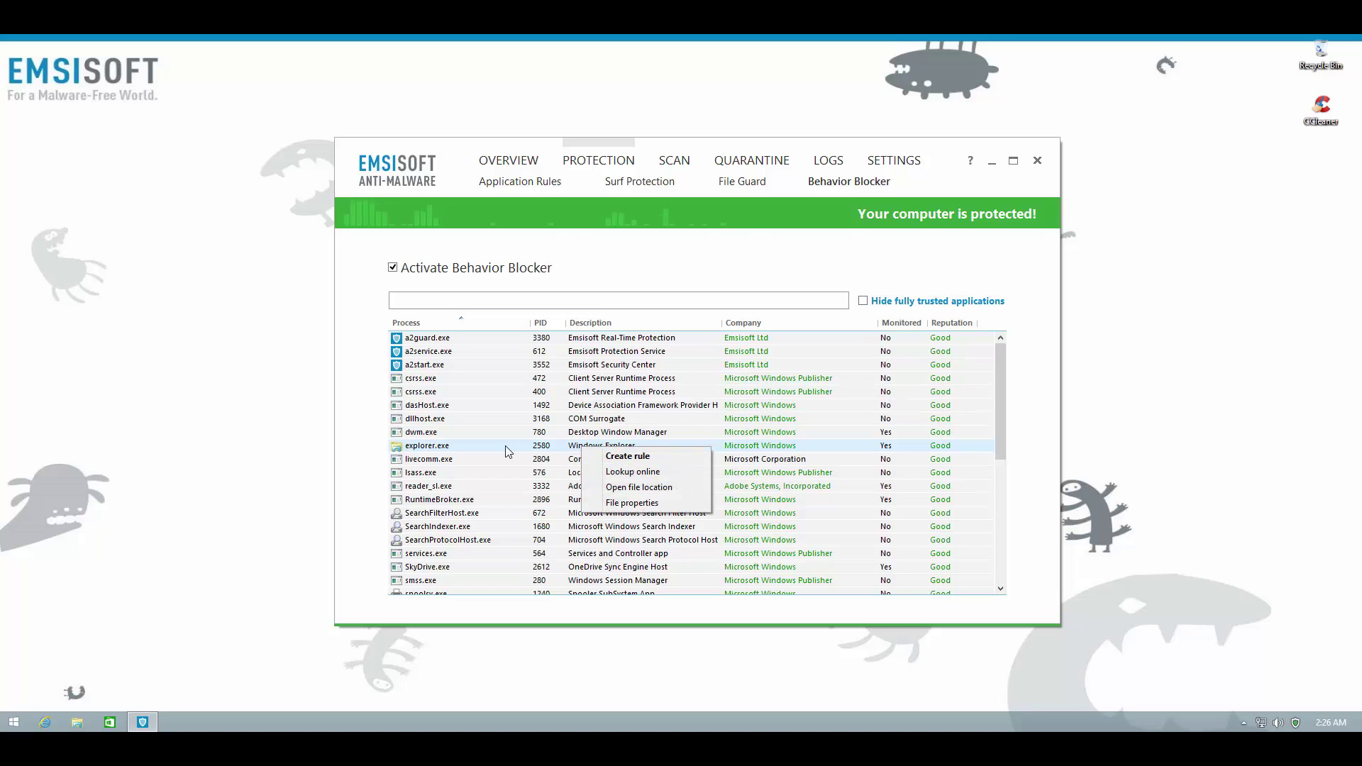
click(627, 456)
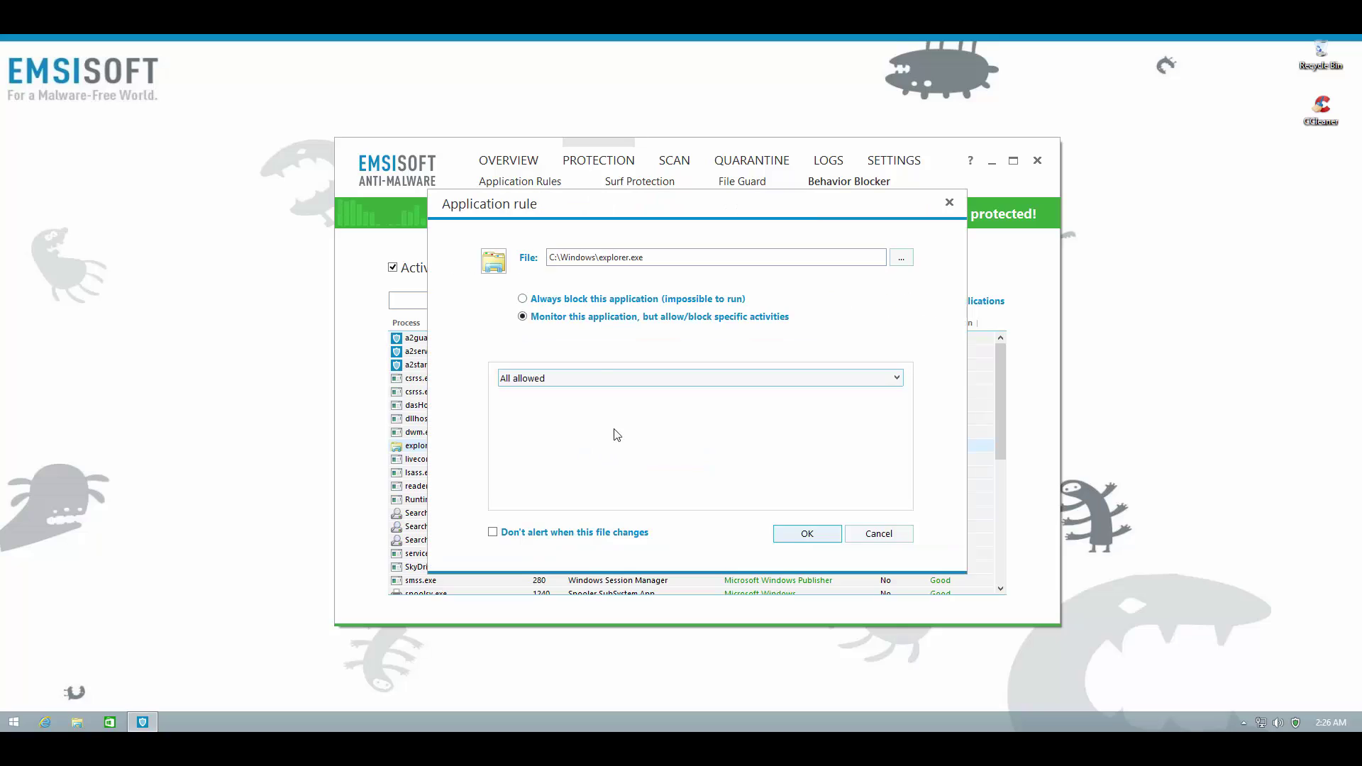
click(522, 299)
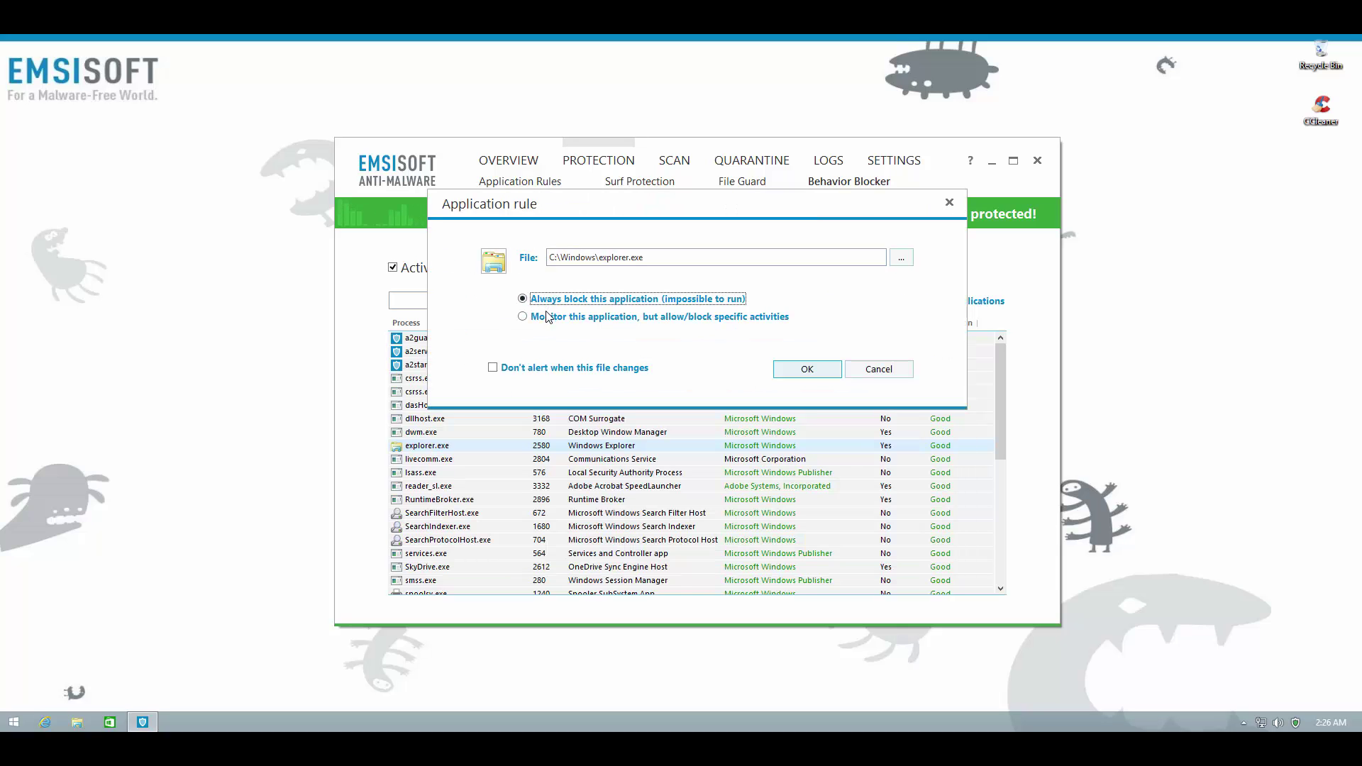
click(543, 320)
Step: Try custom monitoring, return to All allowed, and save the explorer.exe rule
click(551, 379)
click(553, 405)
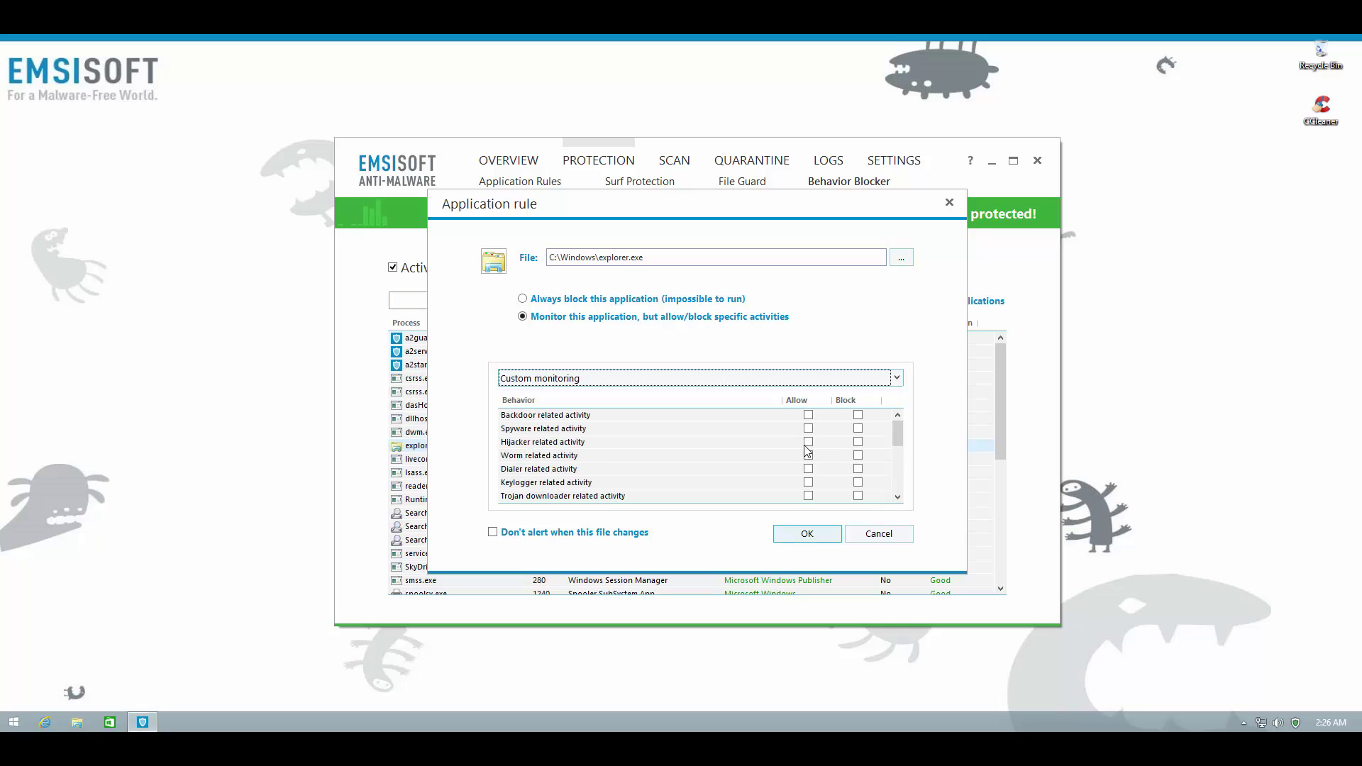
drag(897, 431, 901, 469)
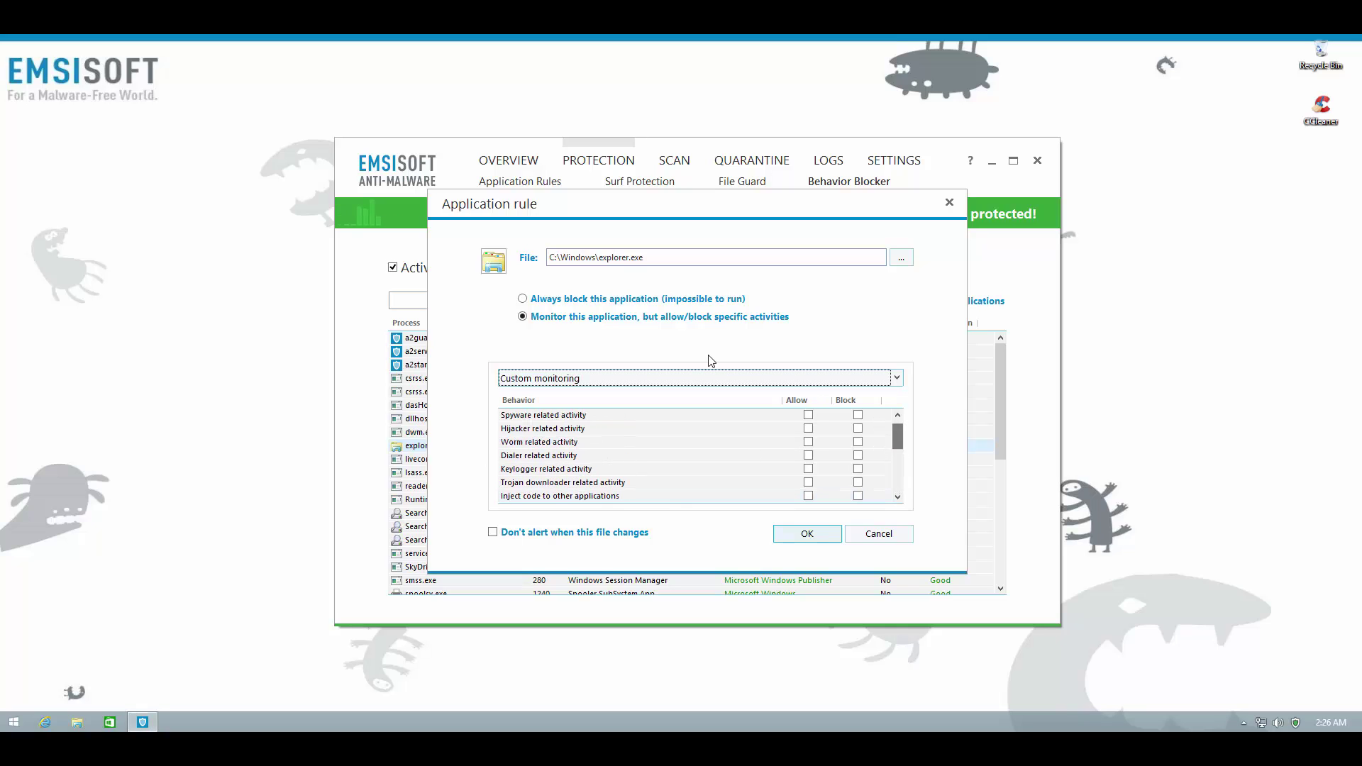
click(681, 379)
click(633, 389)
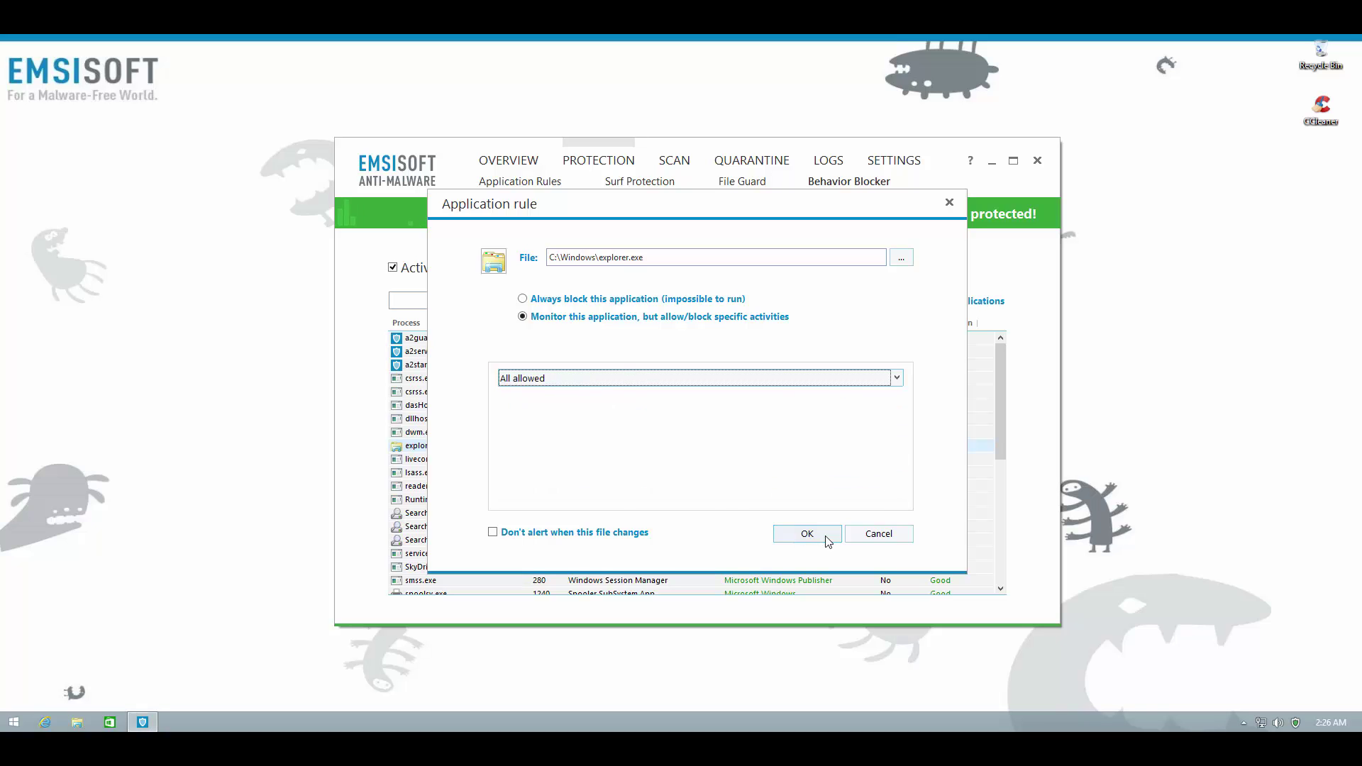
click(875, 533)
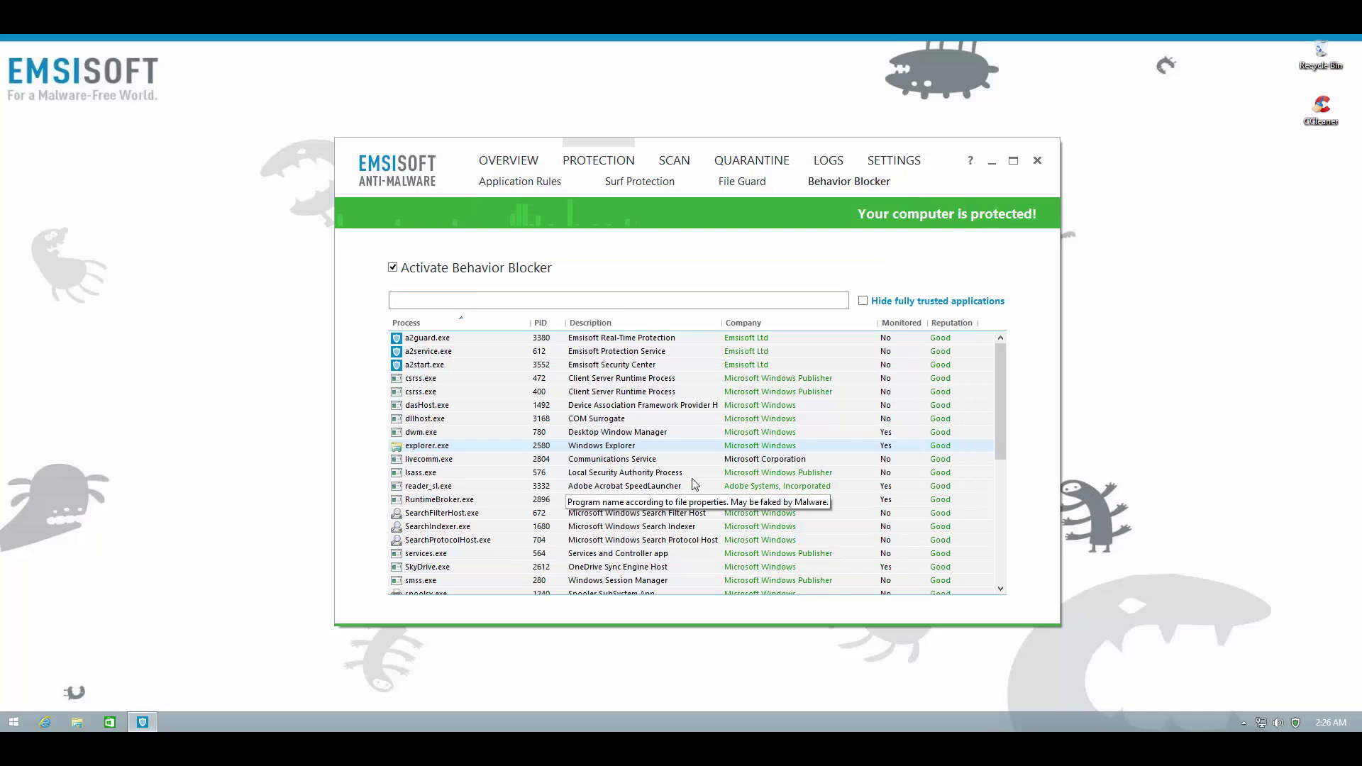